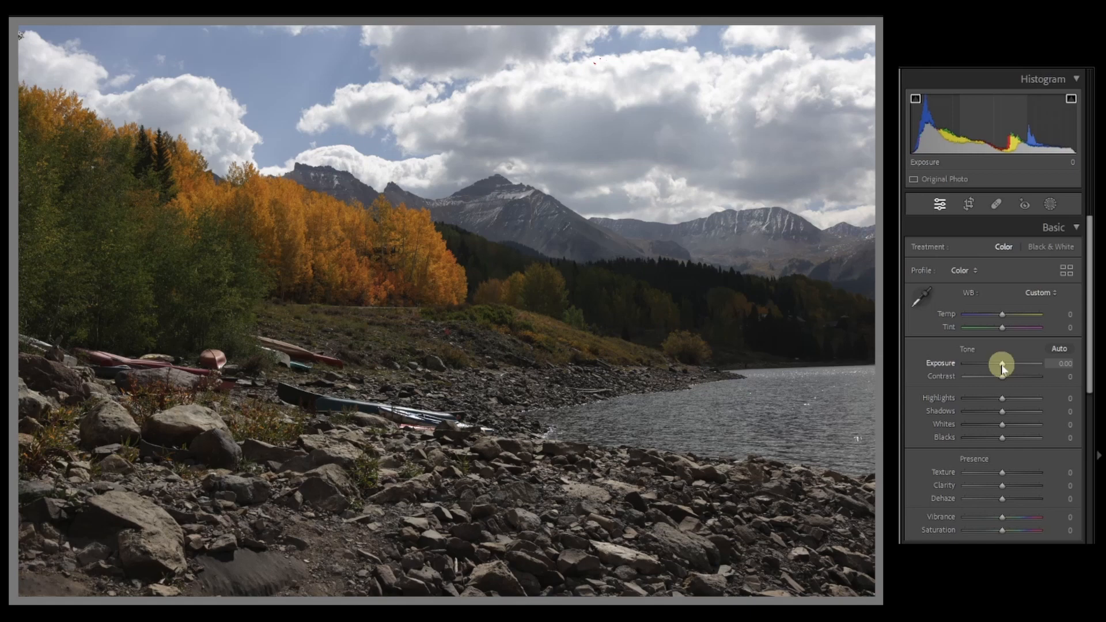
Set Exposure to +0.61, Contrast to +12, Highlights to -79, Shadows to +32, Whites to +16 and Blacks to -14
{"action": "left_click_drag", "start_coordinate": [1002, 365], "coordinate": [1006, 365]}
{"action": "left_click", "coordinate": [1003, 378]}
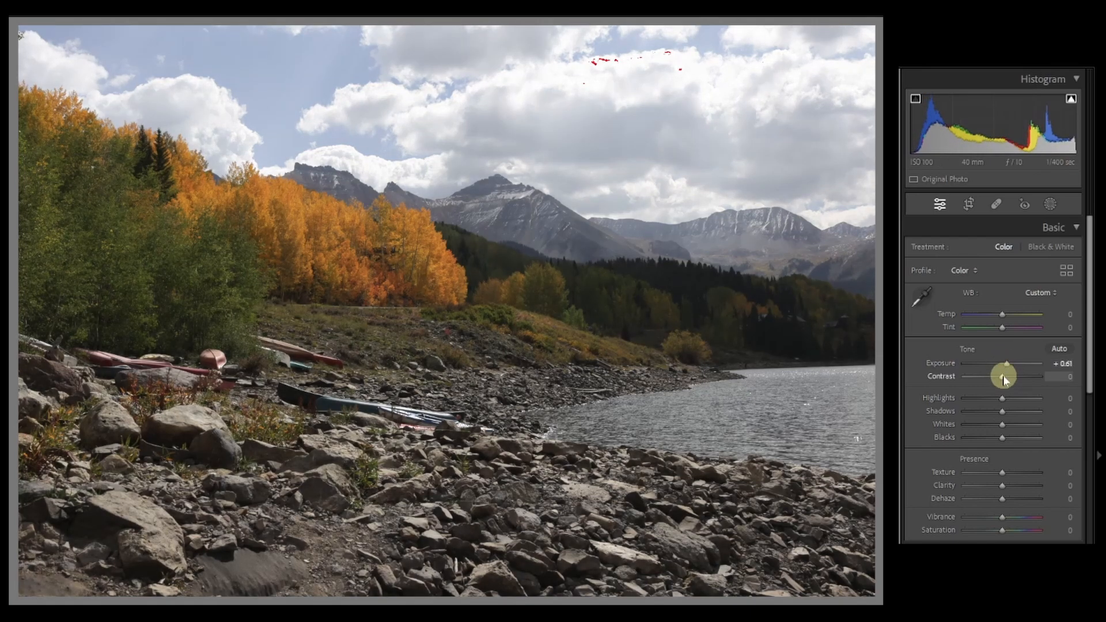
{"action": "left_click", "coordinate": [1002, 378]}
{"action": "left_click_drag", "start_coordinate": [1000, 380], "coordinate": [1007, 381]}
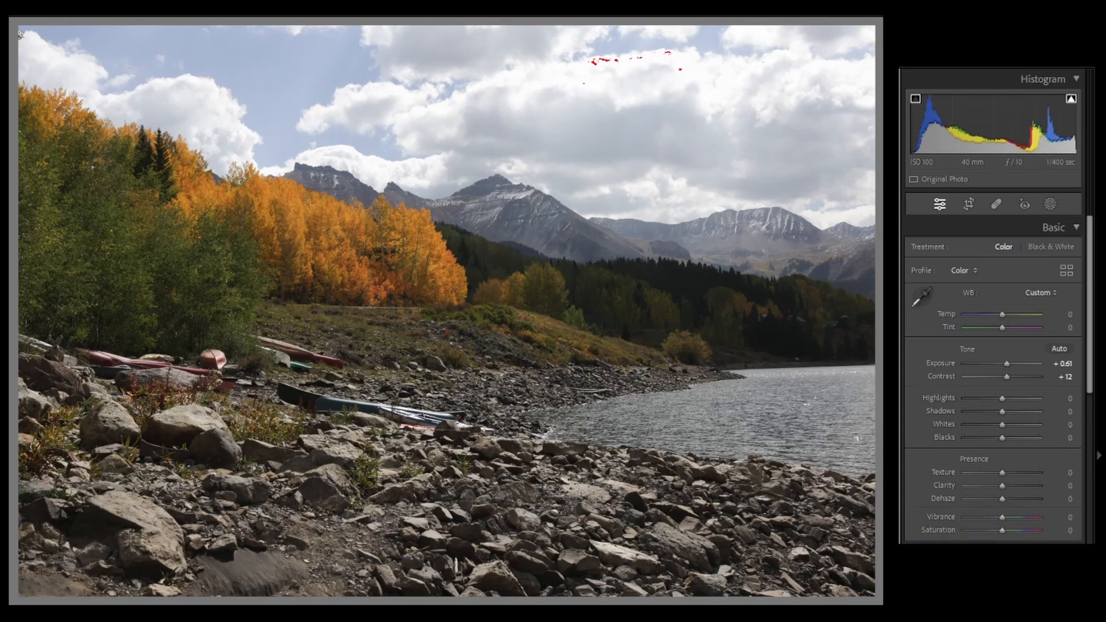
{"action": "left_click_drag", "start_coordinate": [1003, 402], "coordinate": [998, 441]}
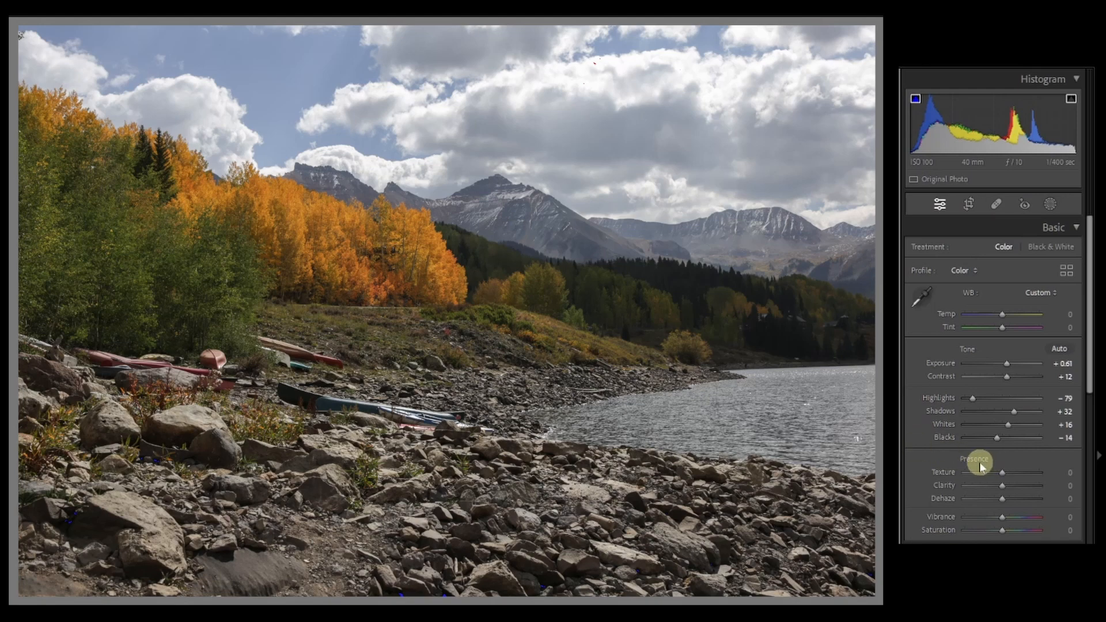
Try Texture at +86 and -47 on a close-up of the orange trees, and reset it to 0
{"action": "left_click", "coordinate": [340, 275]}
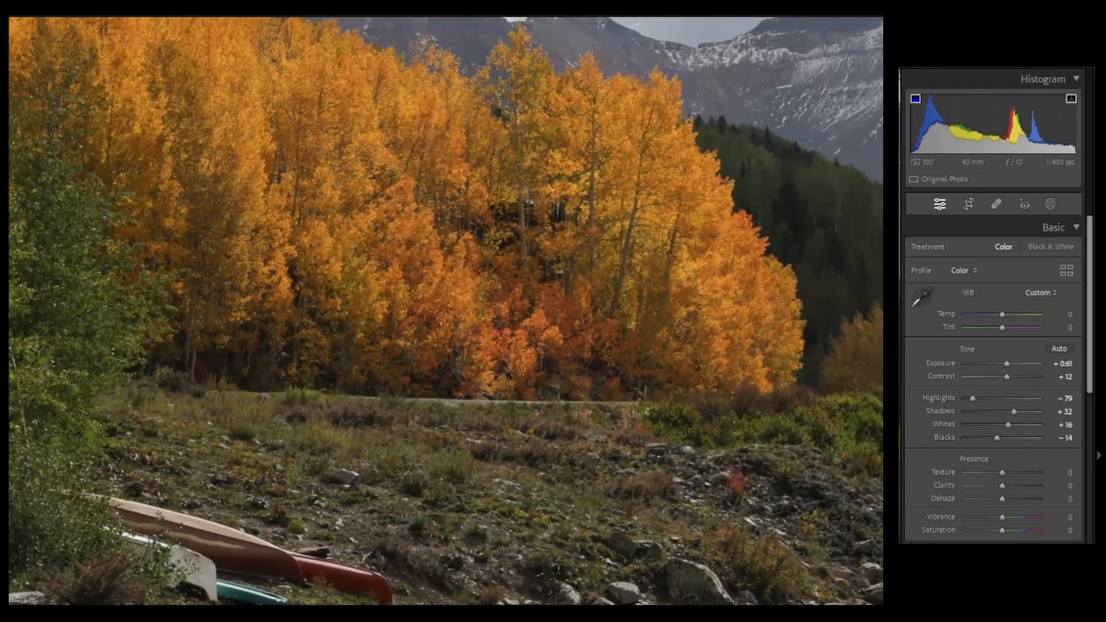
{"action": "left_click_drag", "start_coordinate": [1002, 472], "coordinate": [1032, 479]}
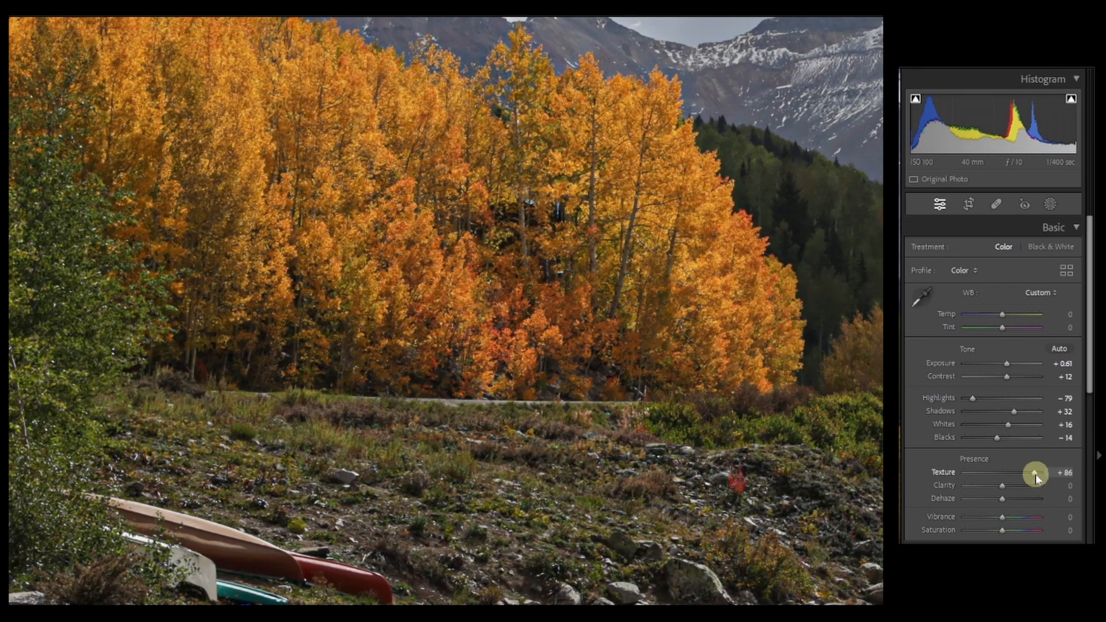
{"action": "left_click_drag", "start_coordinate": [1033, 475], "coordinate": [986, 474]}
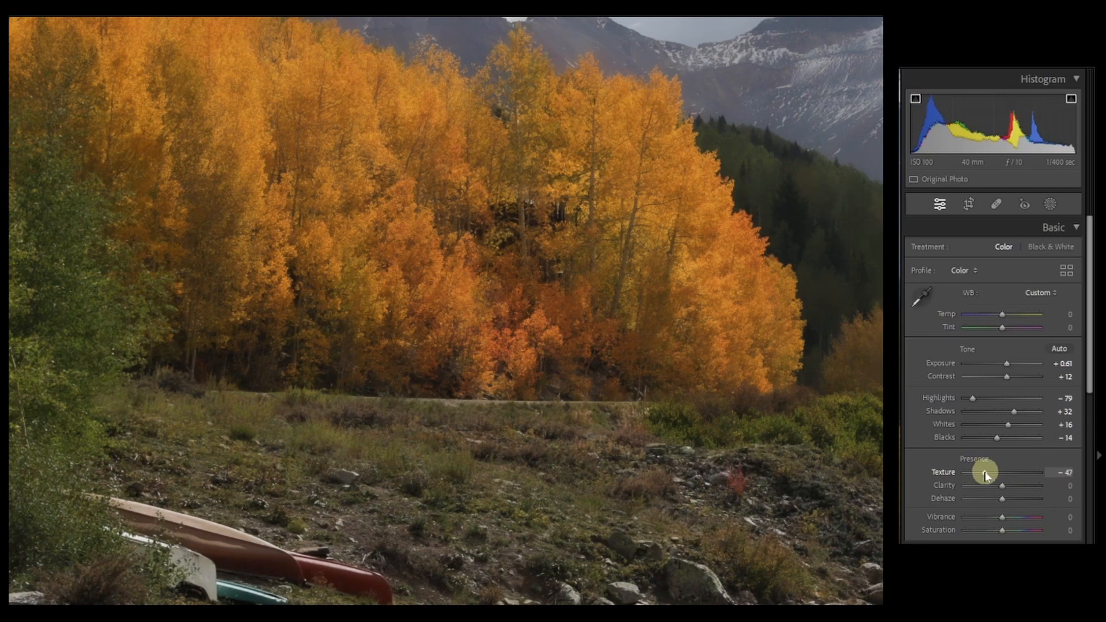
{"action": "double_click", "coordinate": [985, 472]}
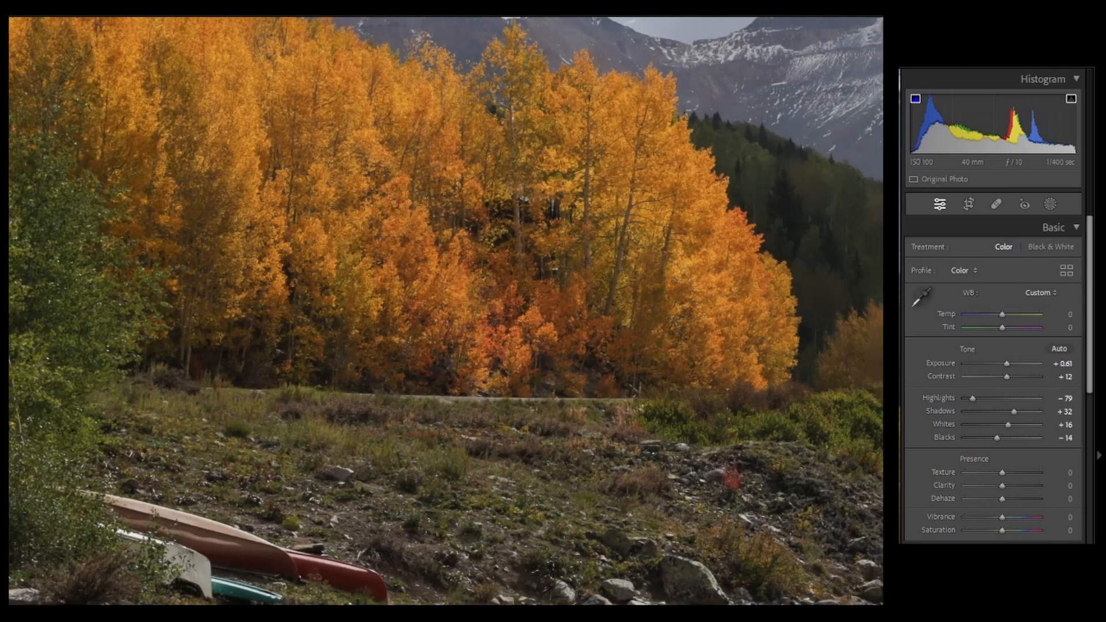
{"action": "key", "text": "ctrl+minus"}
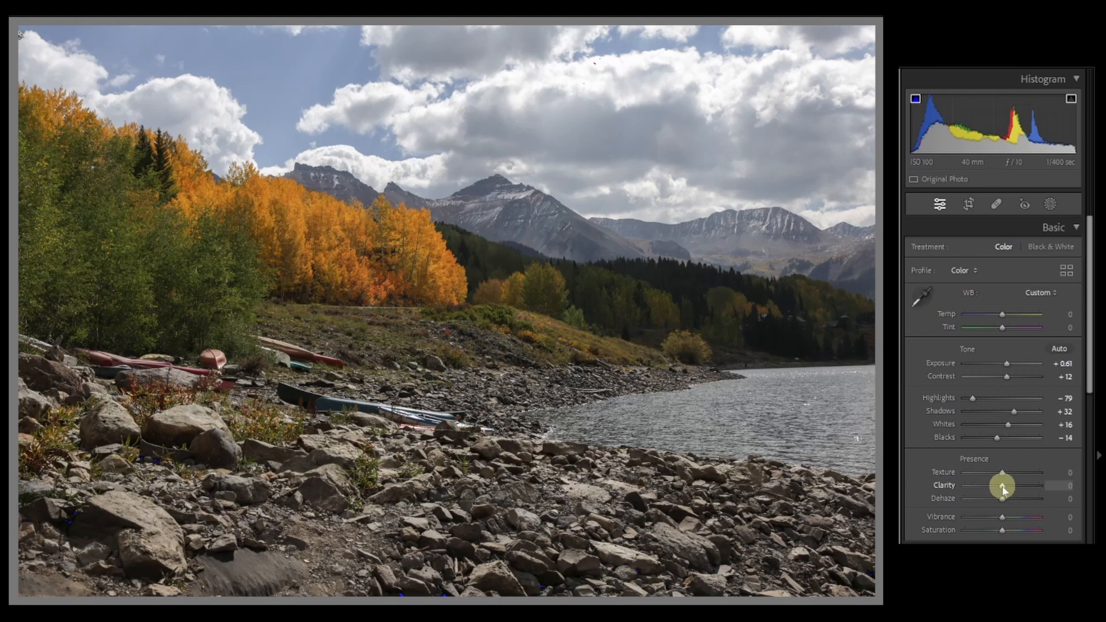
Try Clarity at +91 and +39 on the whole landscape, resetting it to 0 after each trial
{"action": "left_click_drag", "start_coordinate": [1002, 488], "coordinate": [1037, 499]}
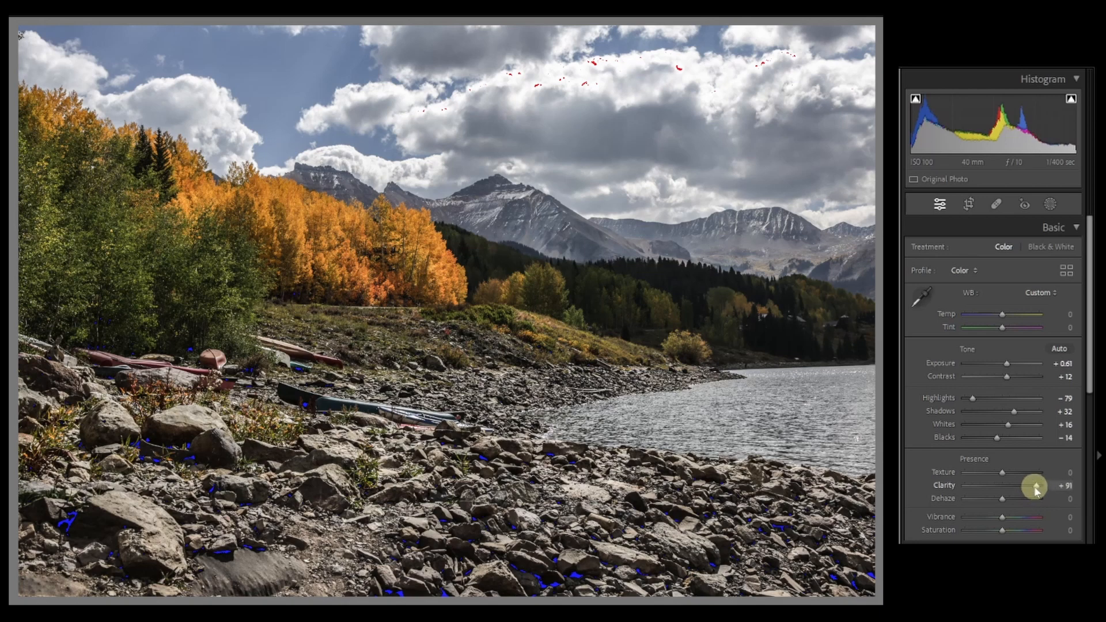
{"action": "double_click", "coordinate": [1037, 488]}
{"action": "left_click_drag", "start_coordinate": [1003, 487], "coordinate": [1019, 493]}
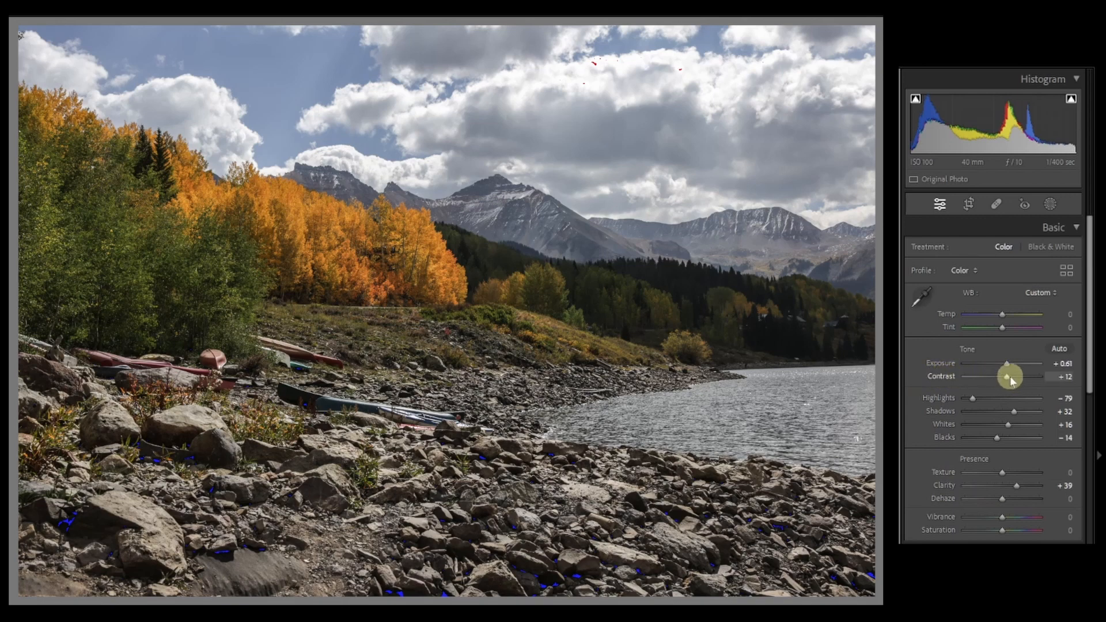
{"action": "double_click", "coordinate": [1015, 487]}
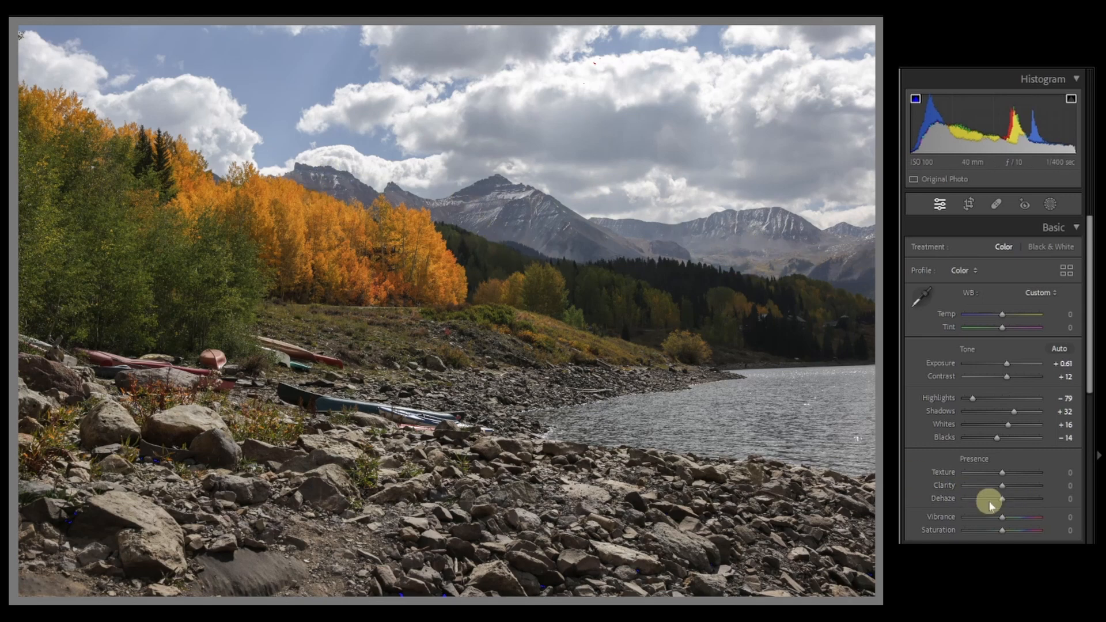
Try Dehaze at -25 on the color photo and reset it to 0
{"action": "mouse_move", "coordinate": [1002, 505]}
{"action": "left_mouse_down"}
{"action": "mouse_move", "coordinate": [1040, 510]}
{"action": "mouse_move", "coordinate": [1003, 504]}
{"action": "left_mouse_up"}
{"action": "left_click_drag", "start_coordinate": [1003, 502], "coordinate": [996, 503]}
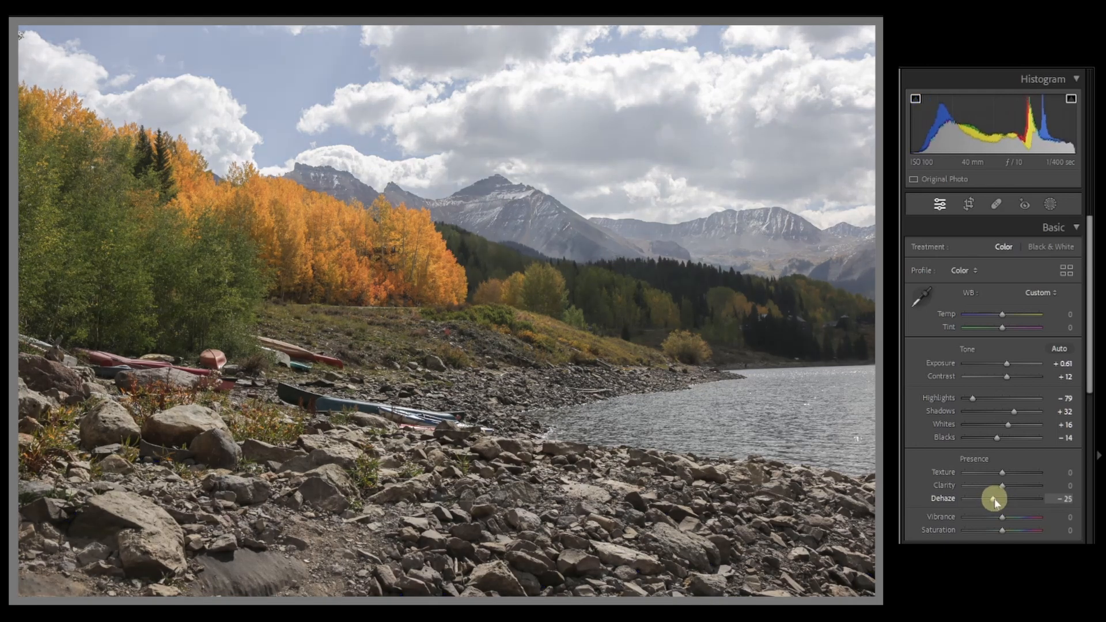
{"action": "double_click", "coordinate": [995, 503]}
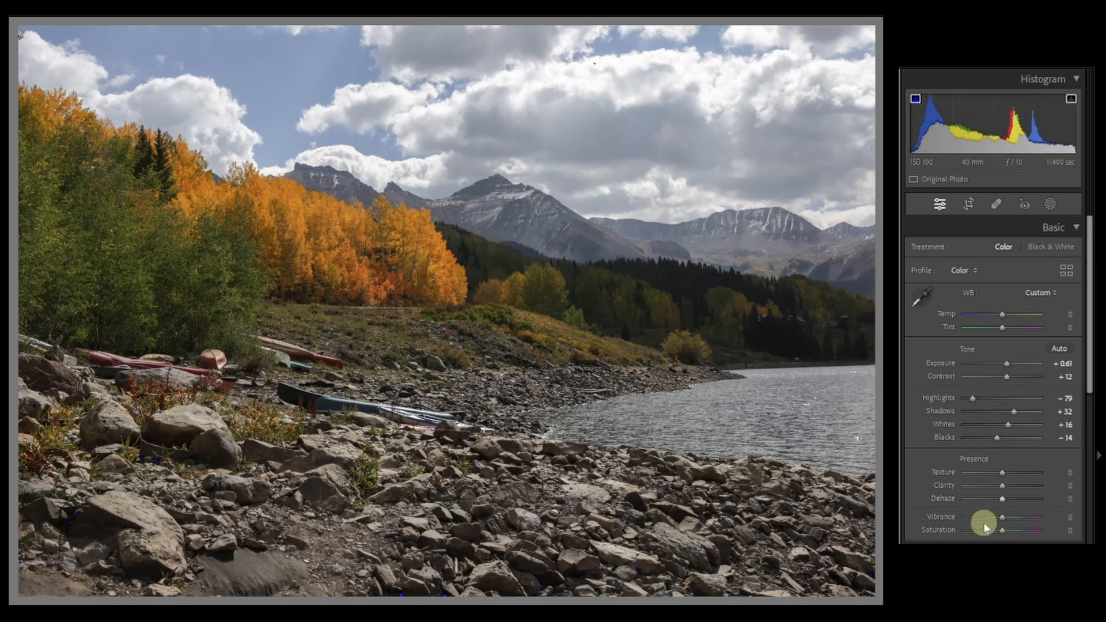
Try the Black & White treatment with Dehaze at +63, reset Dehaze and restore the Color treatment
{"action": "left_click", "coordinate": [1051, 248]}
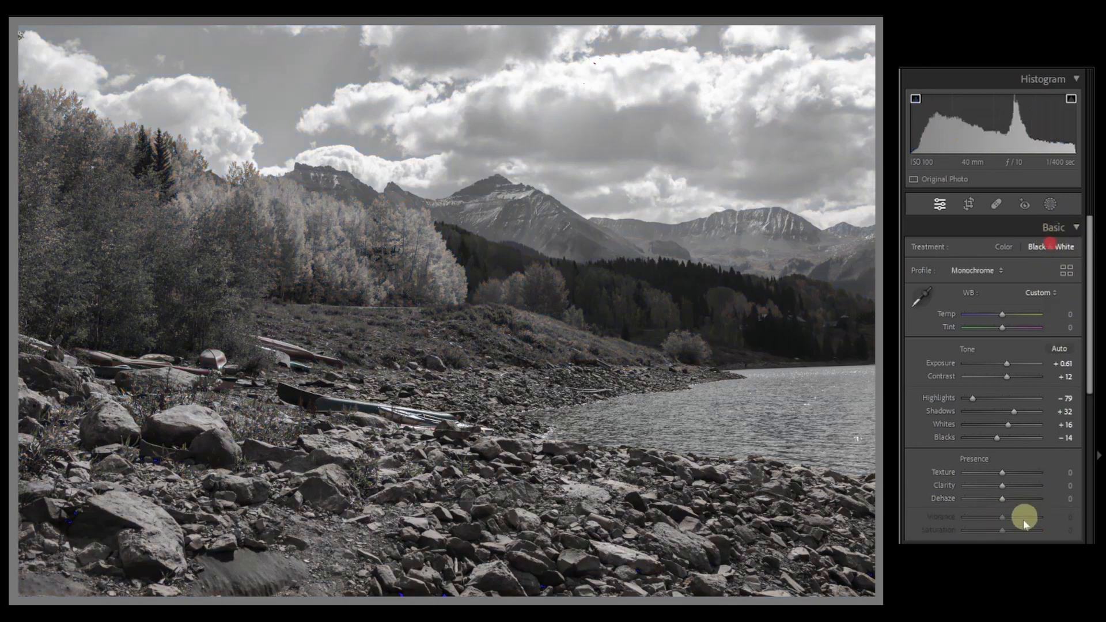
{"action": "left_click_drag", "start_coordinate": [1002, 503], "coordinate": [1024, 503]}
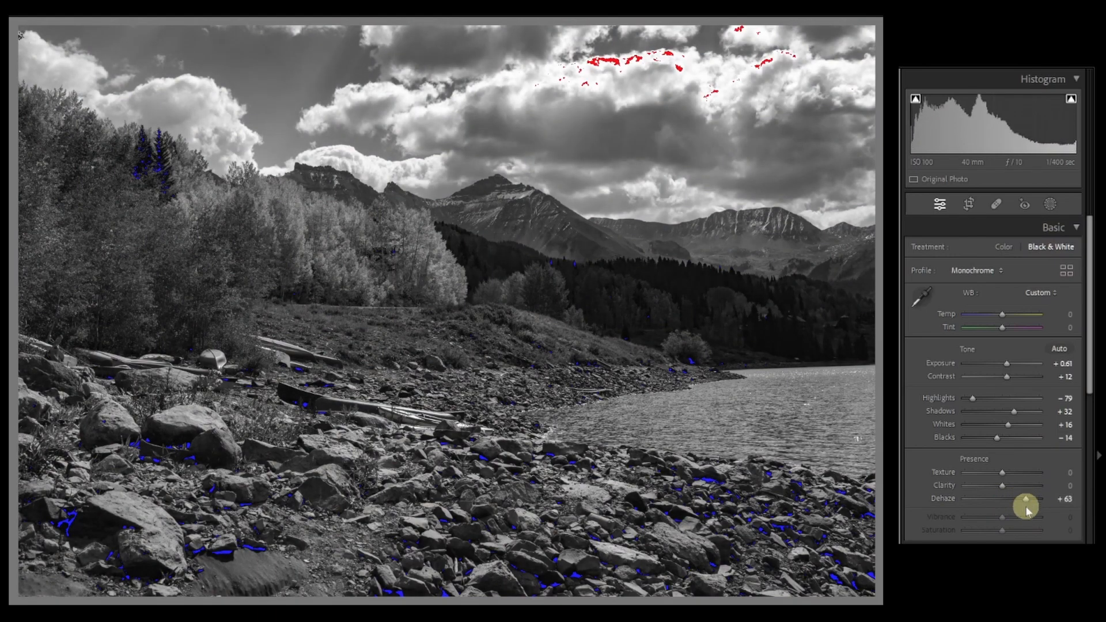
{"action": "double_click", "coordinate": [1024, 499]}
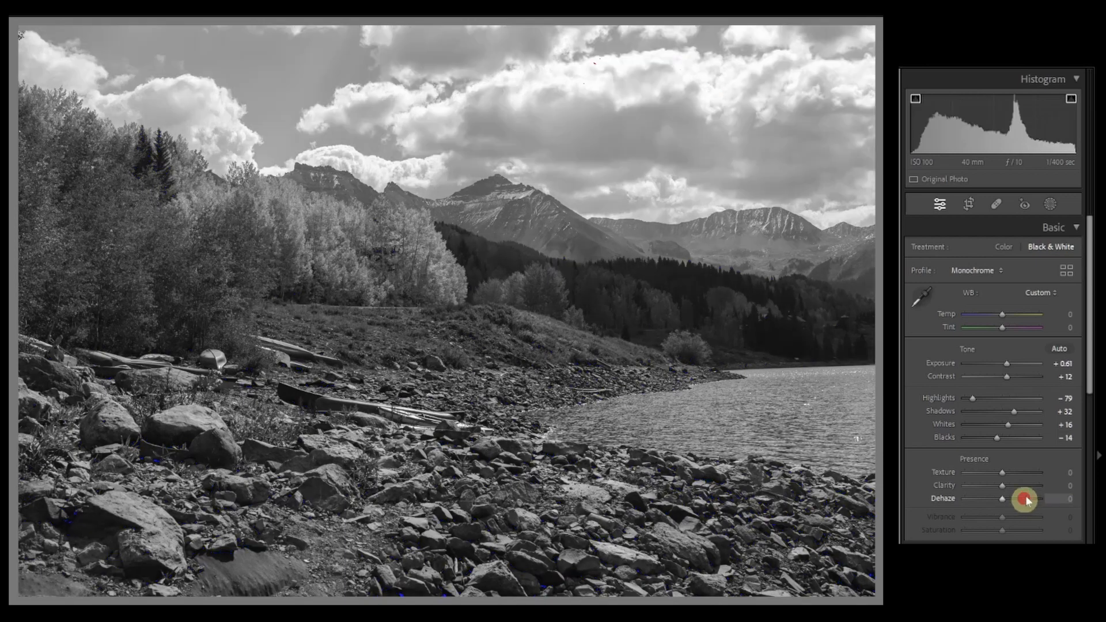
{"action": "left_click", "coordinate": [1002, 247]}
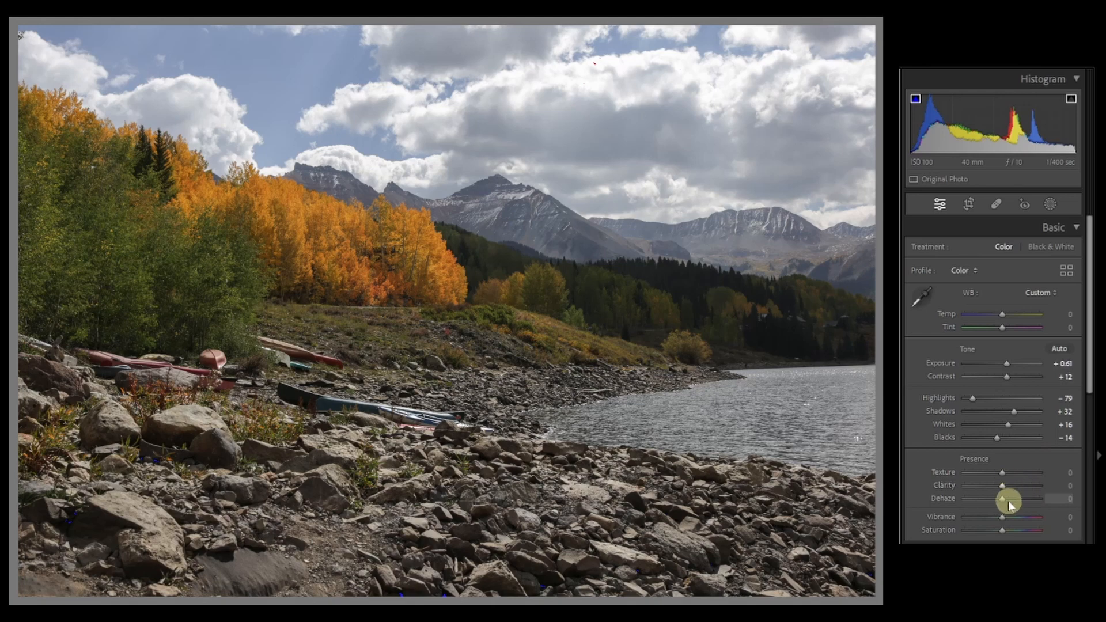
Set Texture to +16, Clarity to +11 and Dehaze to +14 for the photo
{"action": "left_click_drag", "start_coordinate": [1002, 472], "coordinate": [1008, 476]}
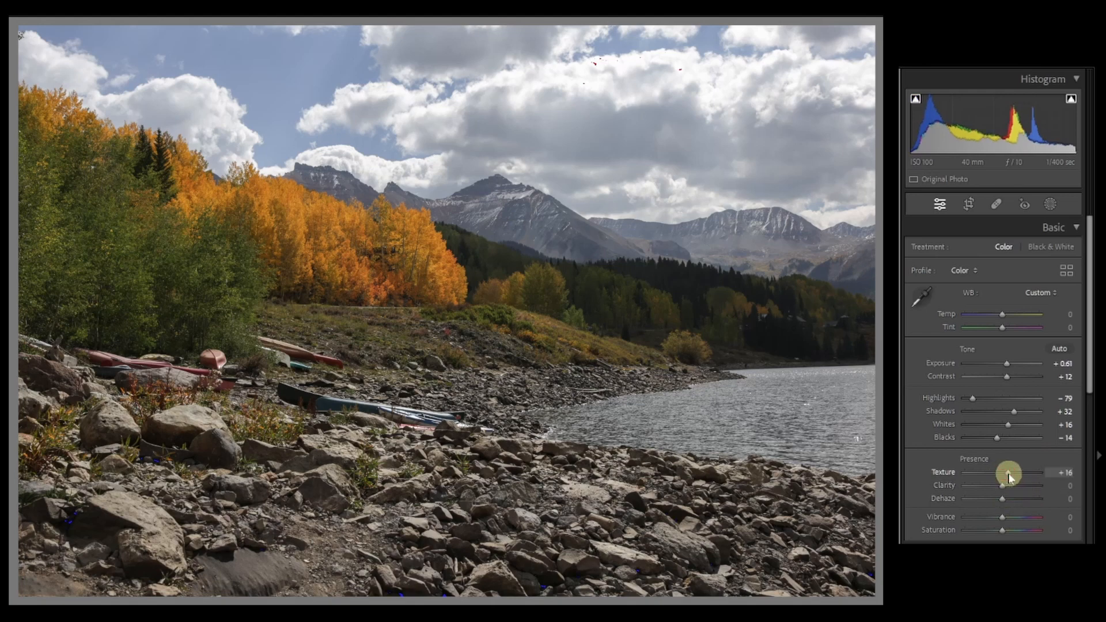
{"action": "left_click_drag", "start_coordinate": [1003, 488], "coordinate": [1007, 505]}
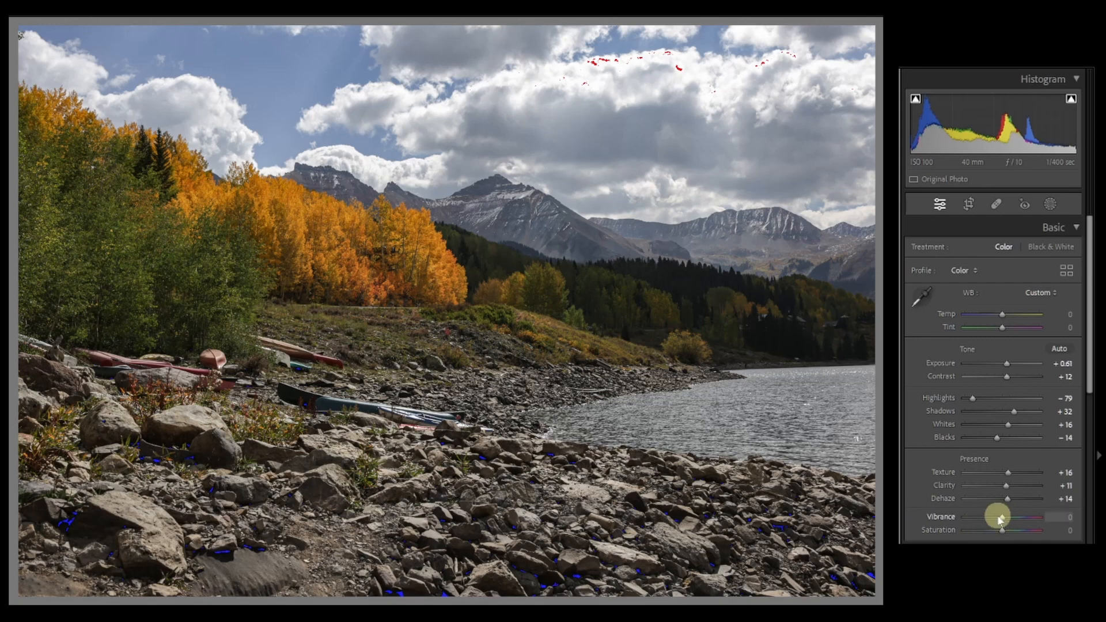
Compare color intensity by trying Vibrance at +56, Saturation at +88 and Vibrance at +100, resetting each to 0
{"action": "left_click_drag", "start_coordinate": [1002, 520], "coordinate": [1018, 521]}
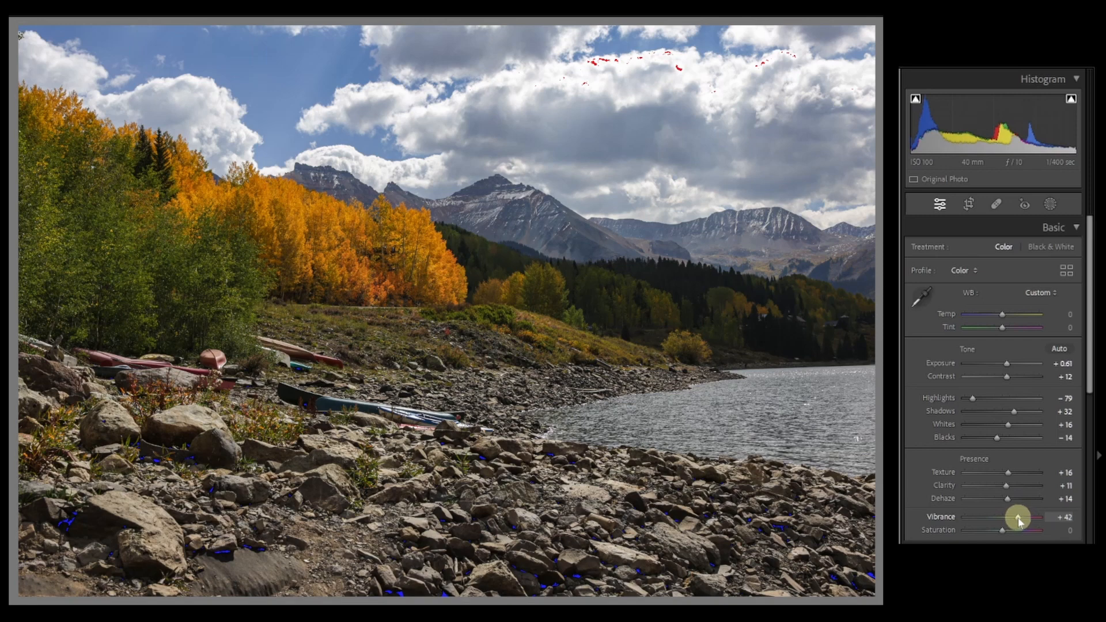
{"action": "left_click_drag", "start_coordinate": [1018, 521], "coordinate": [1023, 524]}
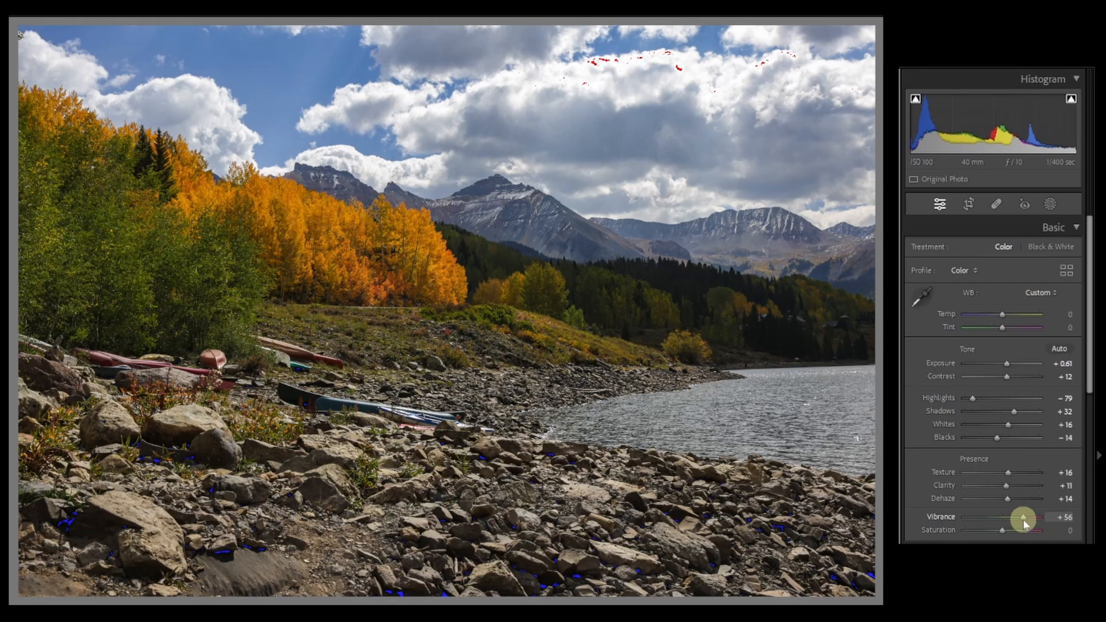
{"action": "double_click", "coordinate": [1024, 523]}
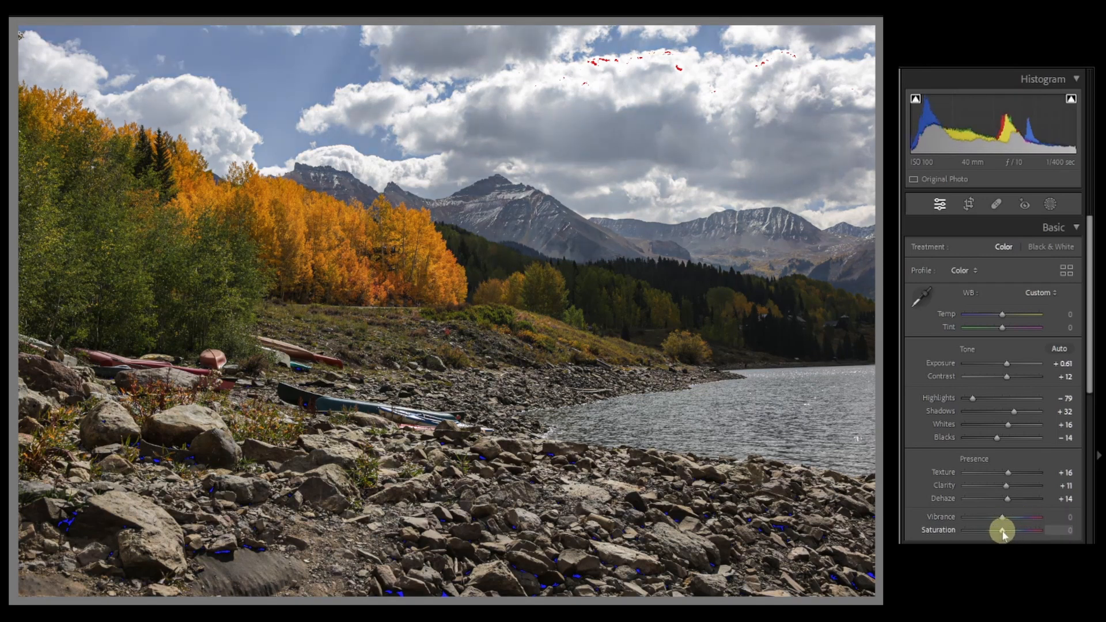
{"action": "left_click_drag", "start_coordinate": [1002, 533], "coordinate": [1035, 538]}
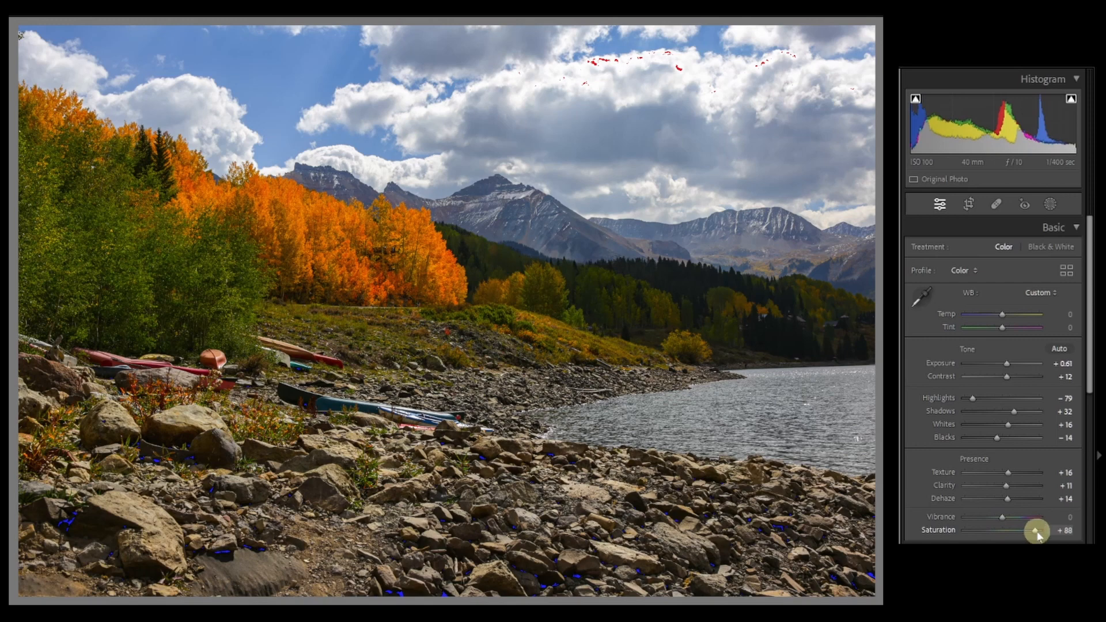
{"action": "double_click", "coordinate": [1035, 533]}
{"action": "left_click_drag", "start_coordinate": [1003, 521], "coordinate": [1035, 527]}
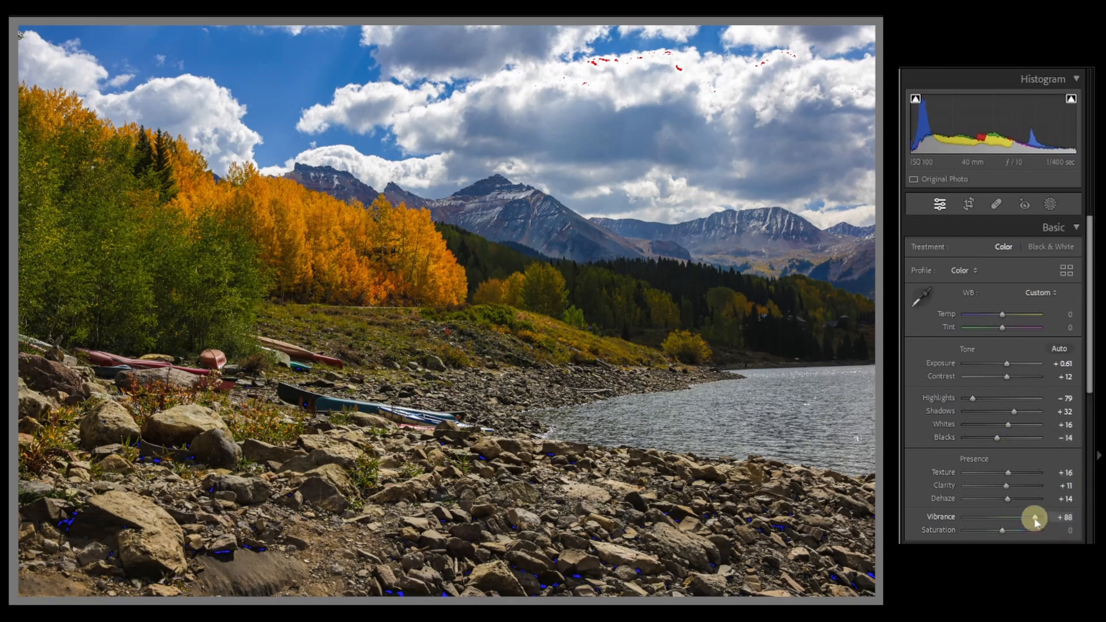
{"action": "left_click_drag", "start_coordinate": [1035, 521], "coordinate": [1048, 518]}
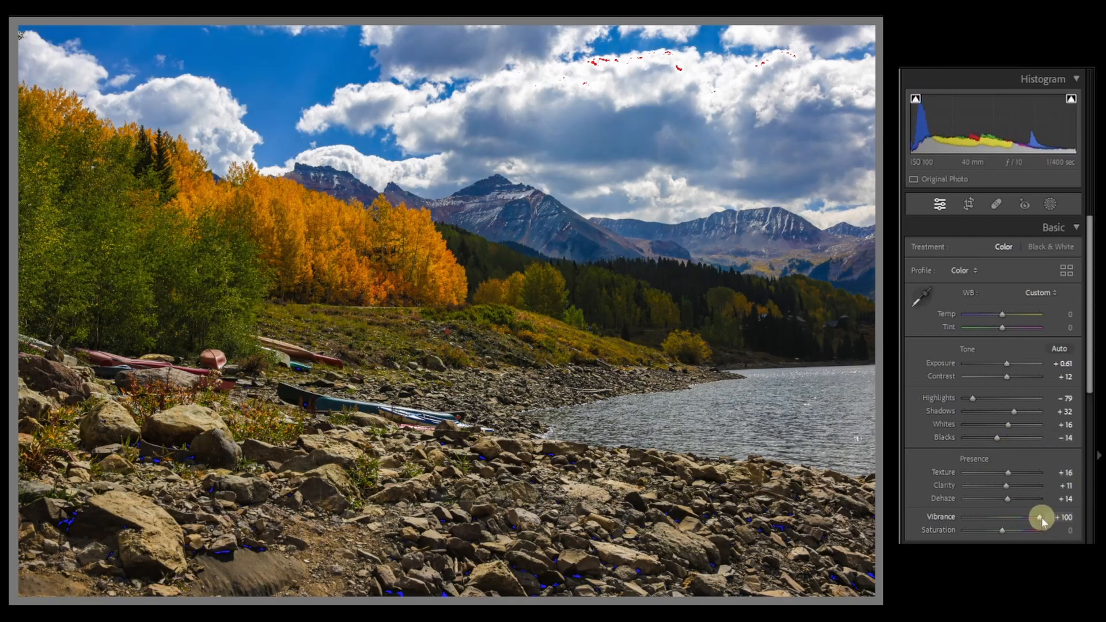
{"action": "double_click", "coordinate": [1039, 520]}
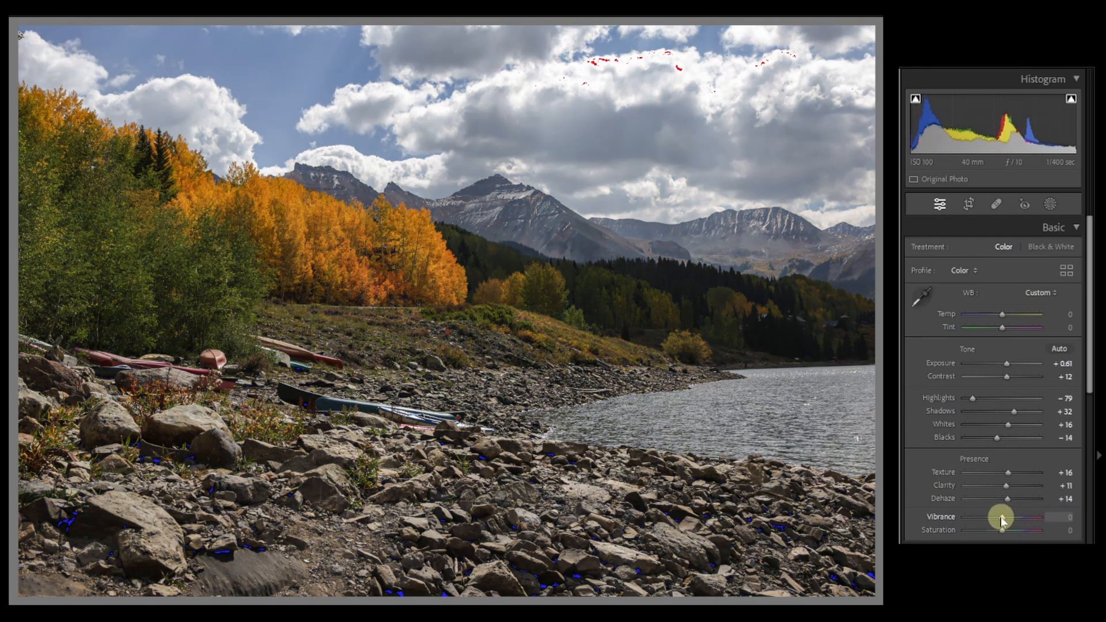
Set Vibrance to +53 and reduce Saturation to -18
{"action": "left_click_drag", "start_coordinate": [1001, 521], "coordinate": [1022, 519]}
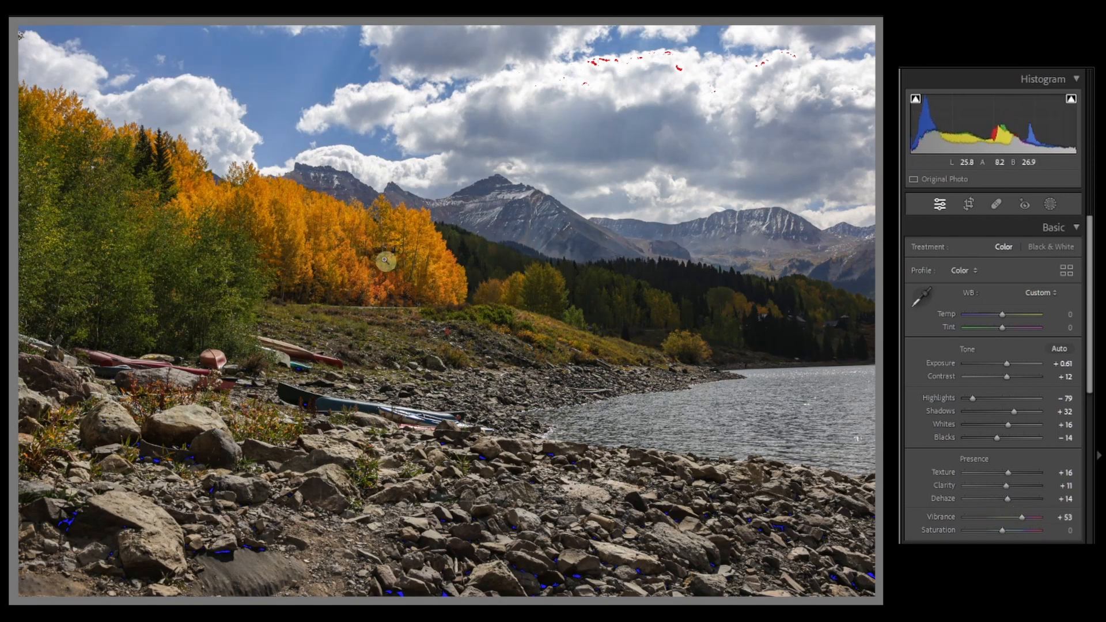
{"action": "left_click_drag", "start_coordinate": [1002, 534], "coordinate": [996, 534]}
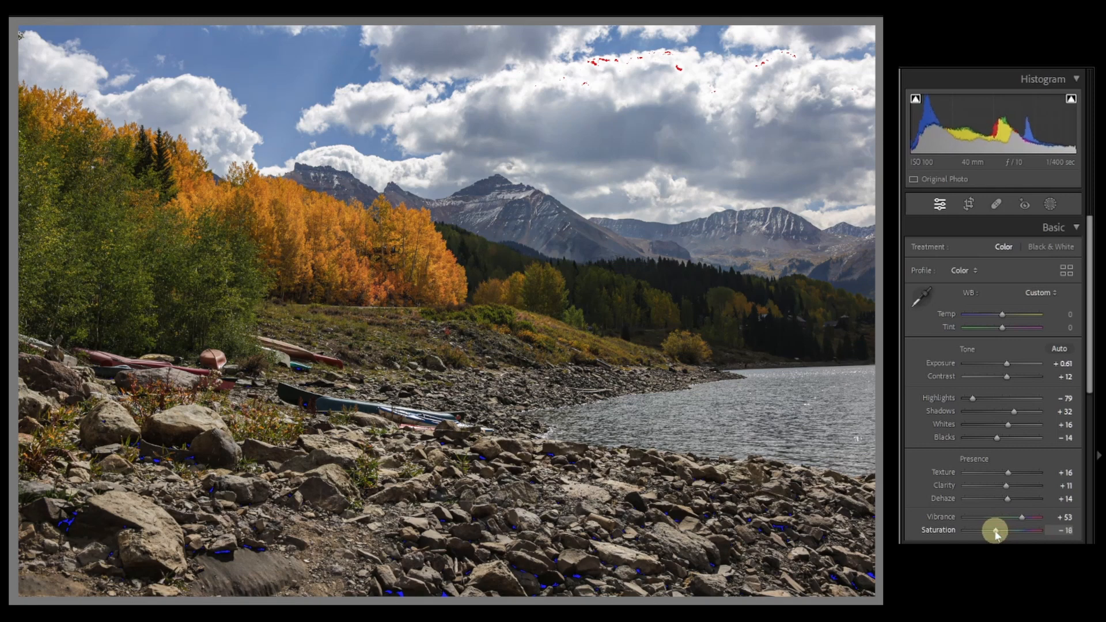